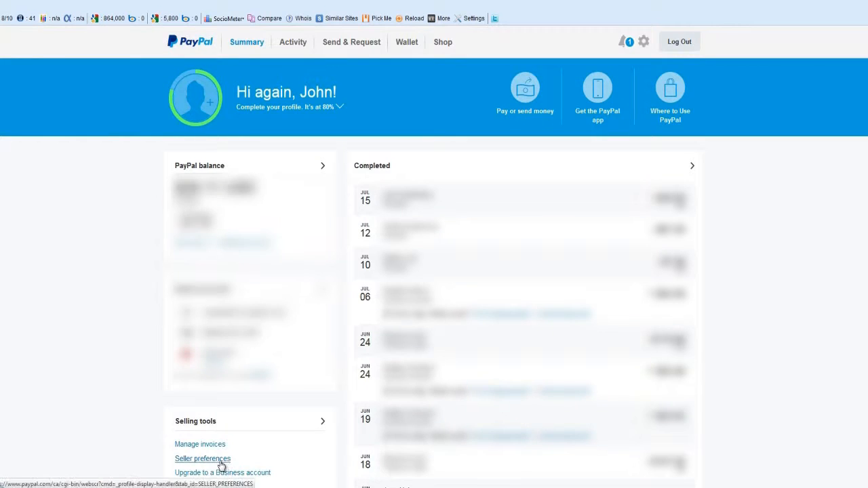
- Open the form for creating a new PayPal payment button from the seller preferences
click(203, 459)
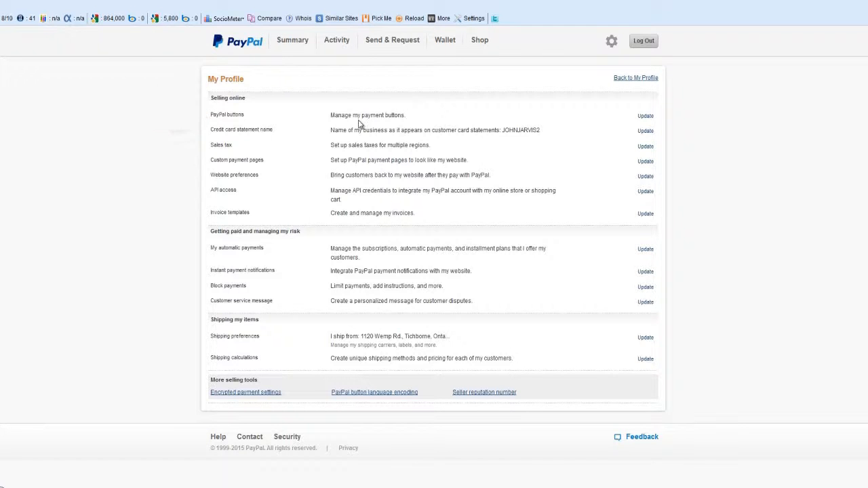
click(646, 118)
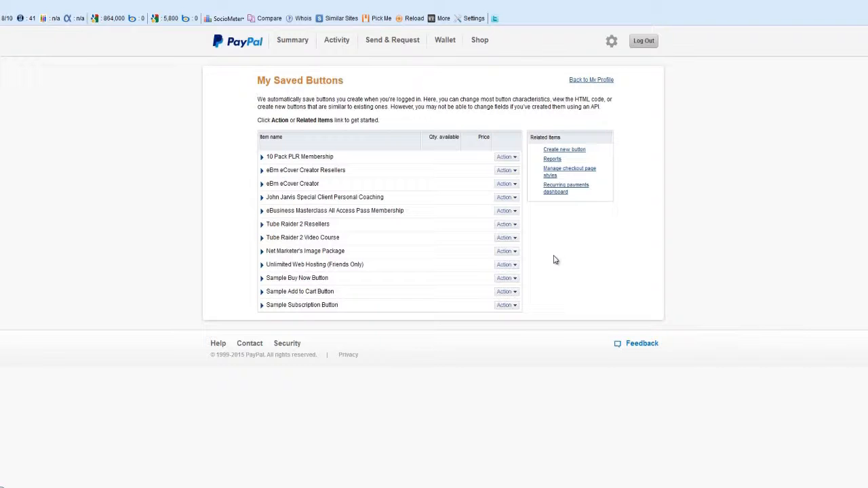
click(576, 155)
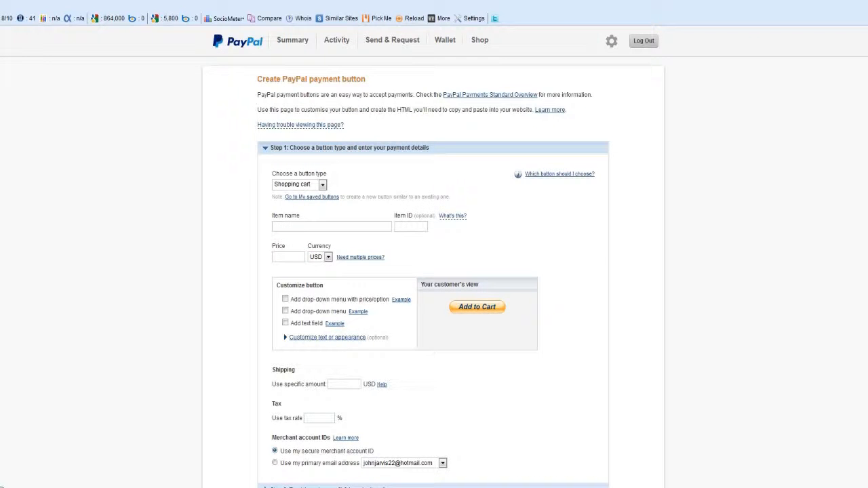
- Configure a Buy Now button for the item eBm eBooks at 27 USD, using the primary email address as the merchant account ID
click(323, 187)
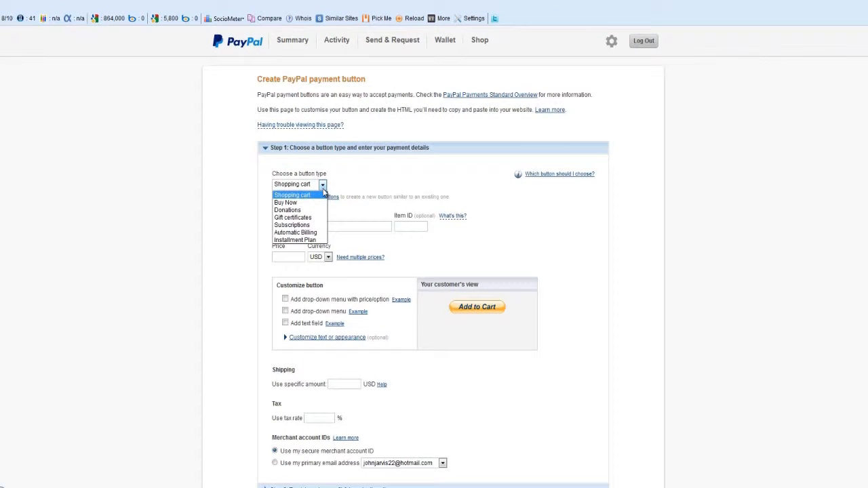
click(286, 202)
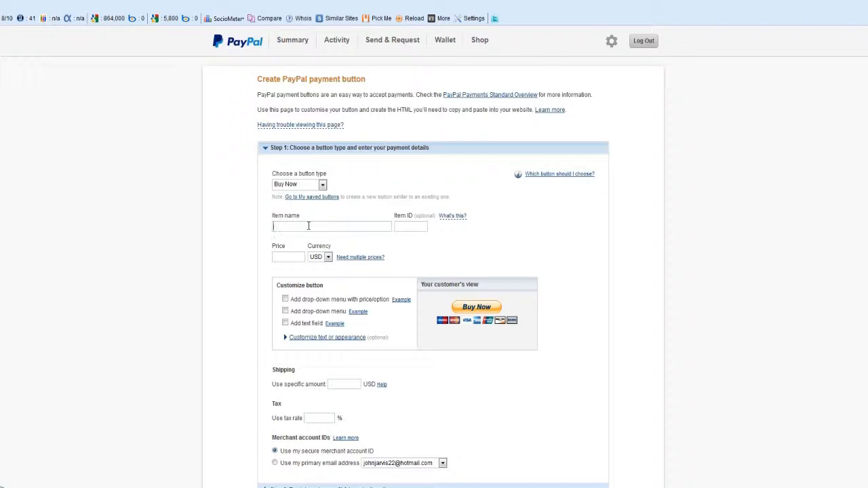
text(eBm eBooks)
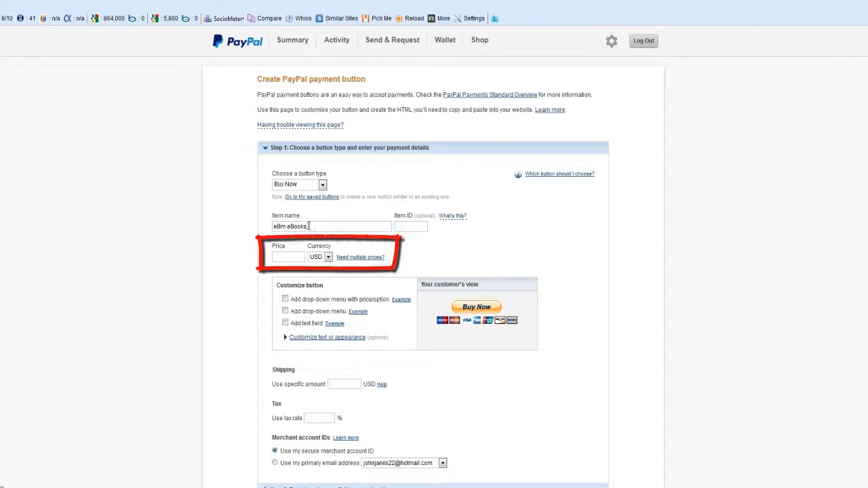
text(27)
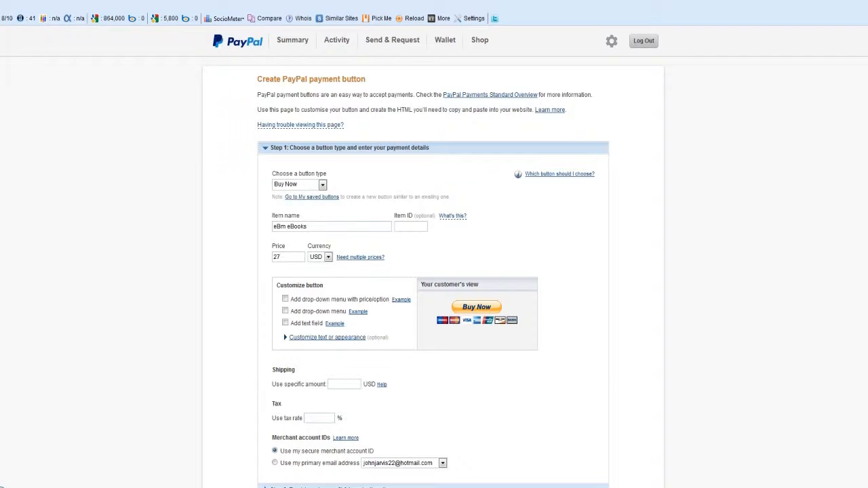
scroll(434, 271, down, 5)
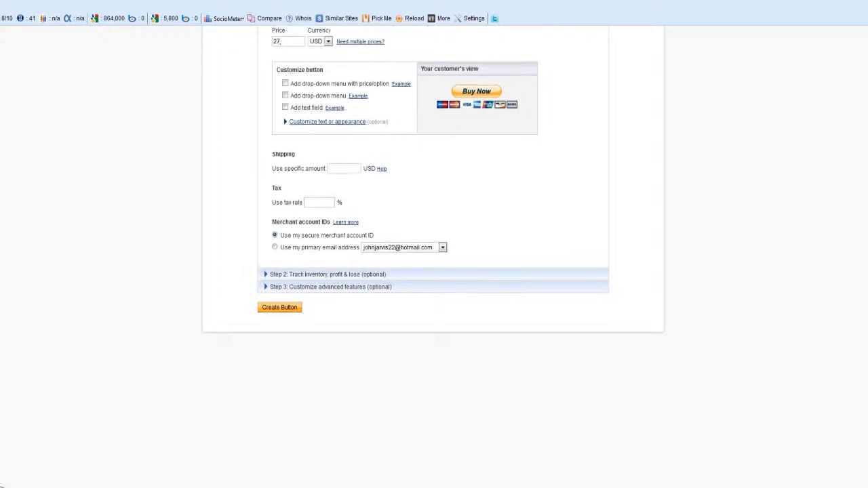
click(275, 248)
click(307, 287)
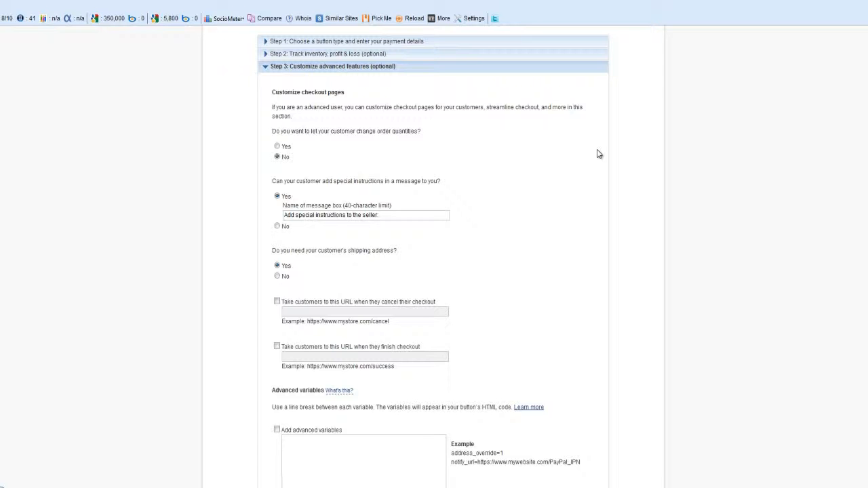
click(276, 347)
click(302, 354)
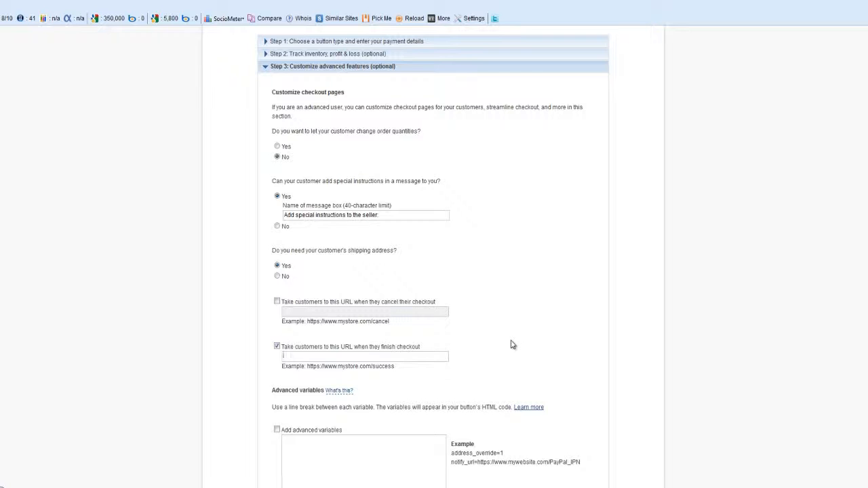
text(http://ebusinessmaserclass.com)
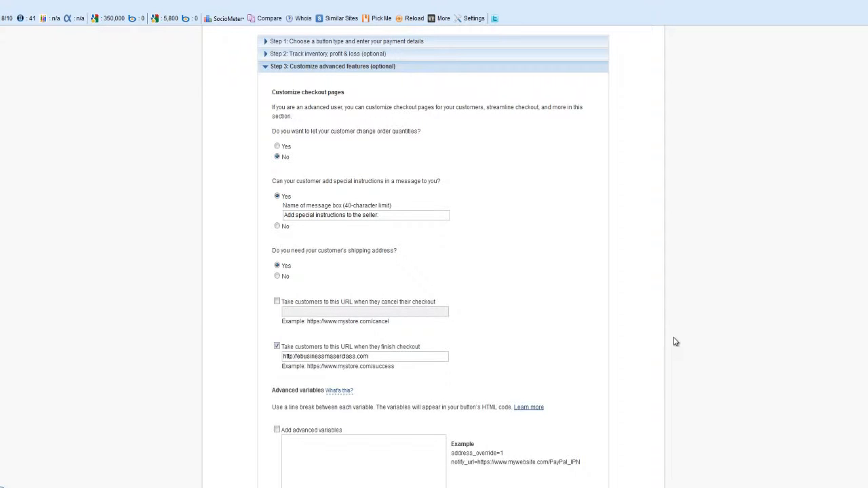
scroll(681, 347, down, 1)
scroll(680, 347, down, 2)
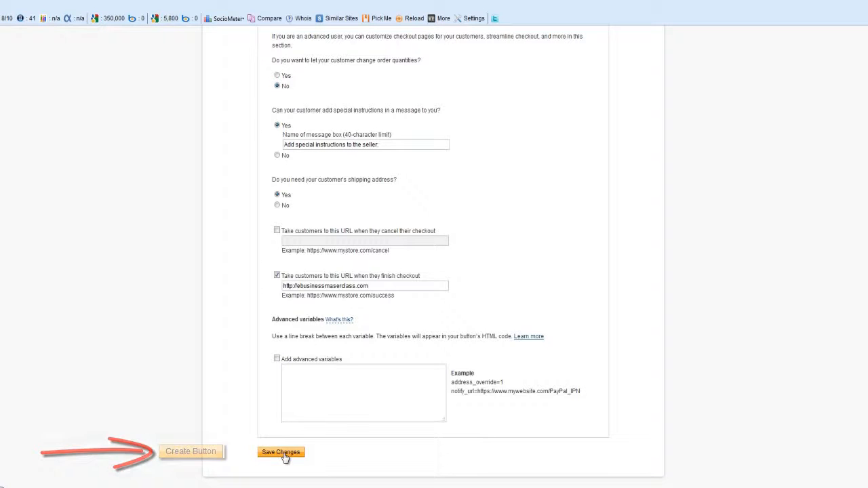
click(283, 453)
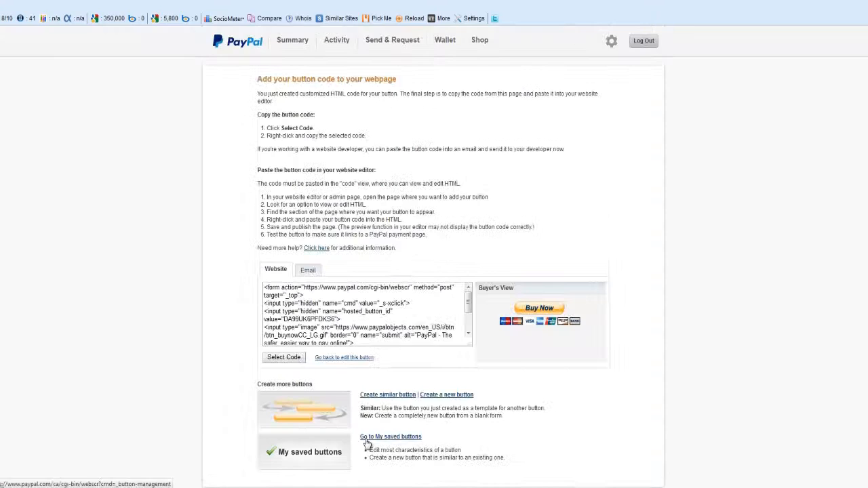
- Copy the button's complete website HTML code and paste it into the blank WordPad document
click(283, 358)
scroll(300, 300, down, 2)
right_click(301, 300)
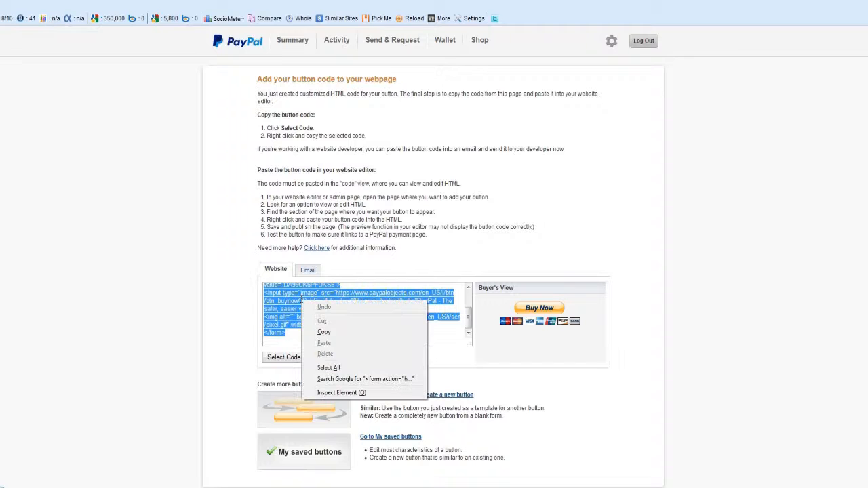
click(323, 332)
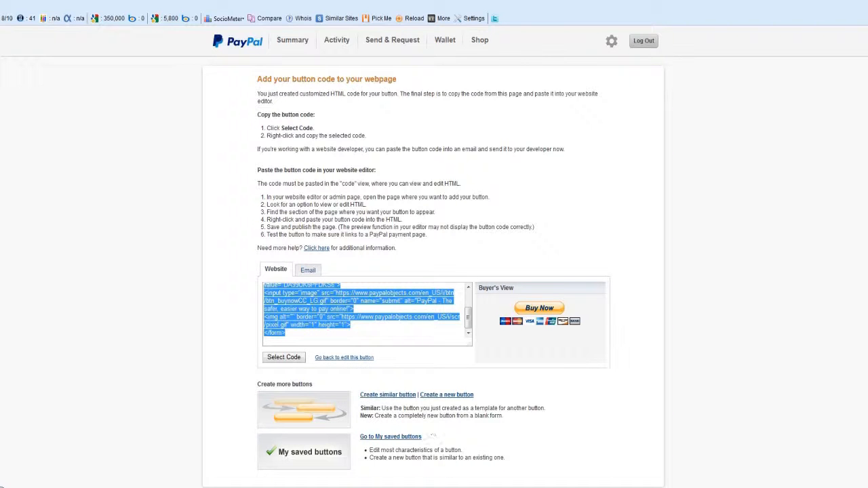
click(437, 487)
click(486, 452)
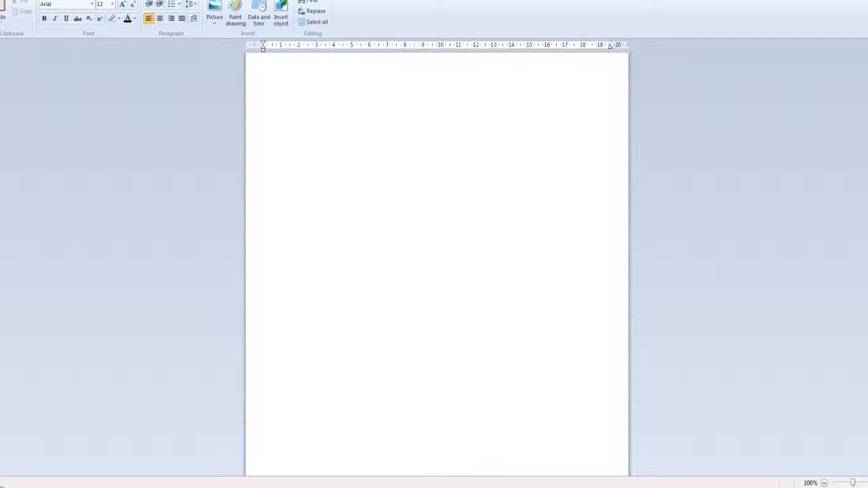
key(ctrl+v)
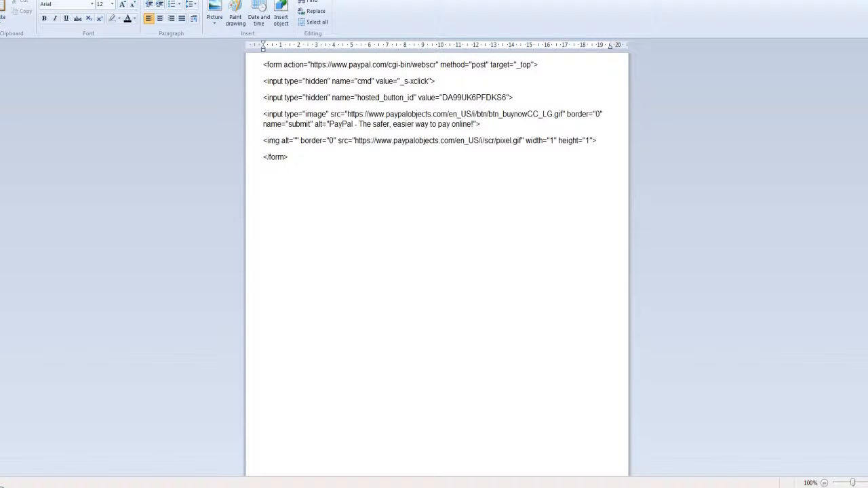
- Copy the button's email payment link from PayPal and paste it below the HTML code in the WordPad document
key(alt+Tab)
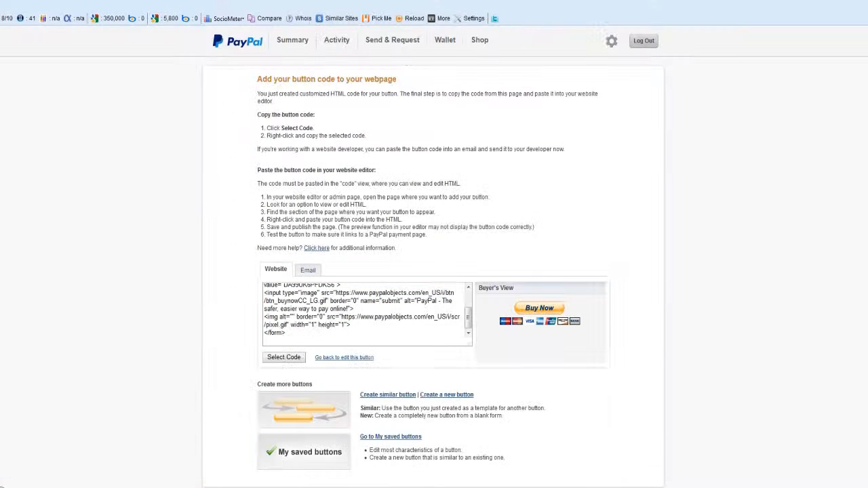
click(308, 271)
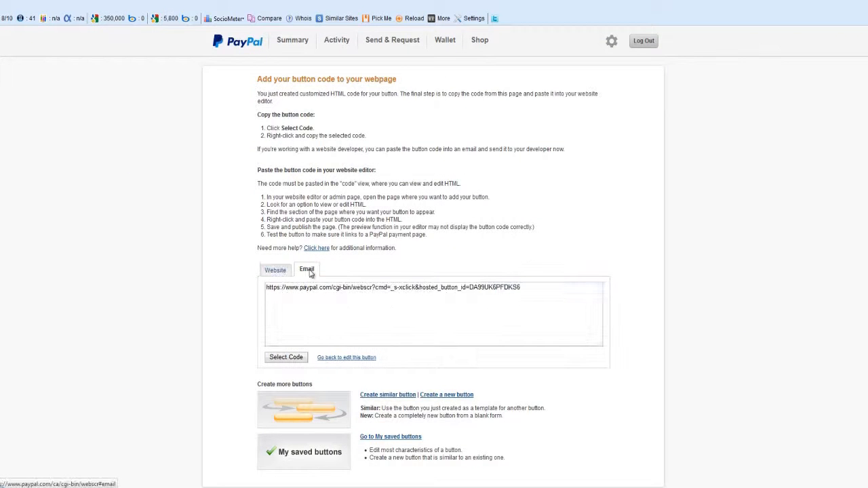
drag(521, 286, 261, 287)
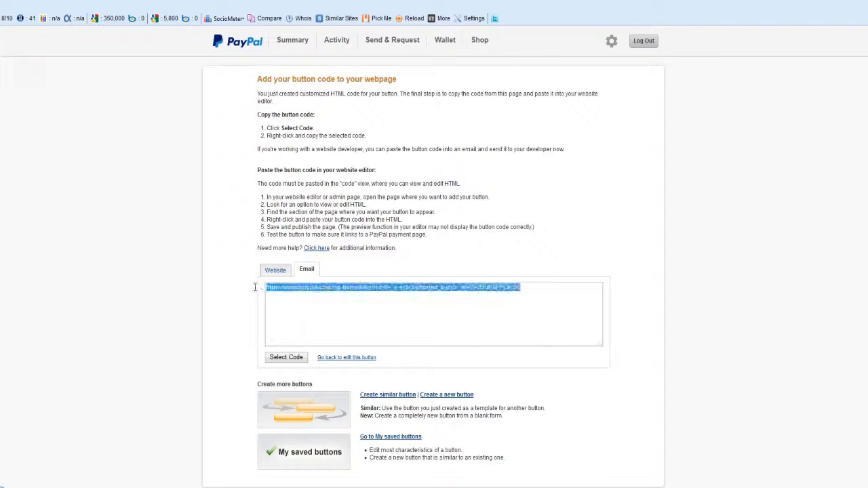
right_click(319, 289)
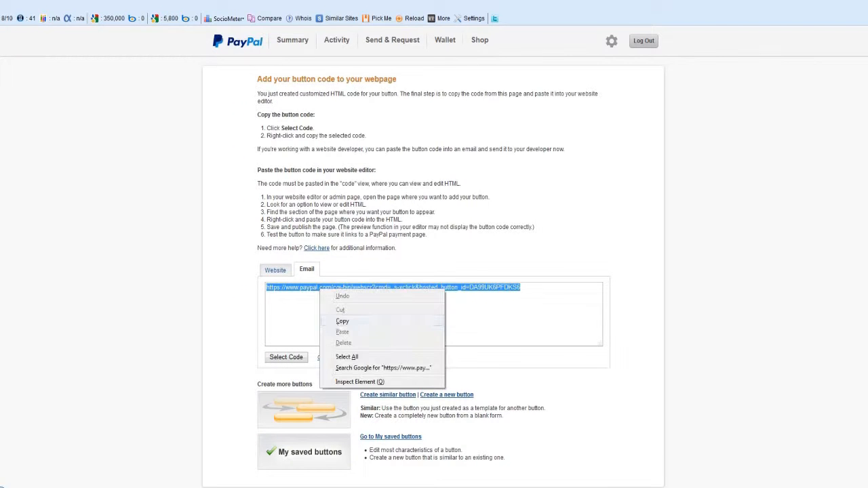
click(342, 321)
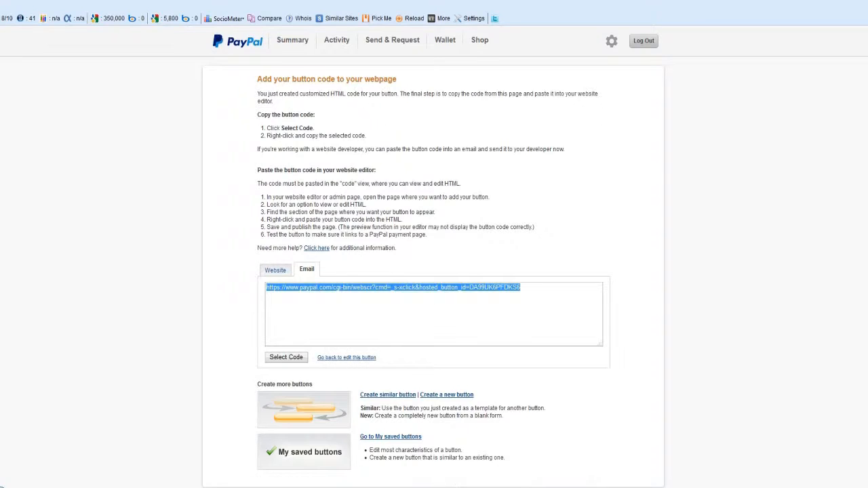
click(466, 487)
key(ctrl+v)
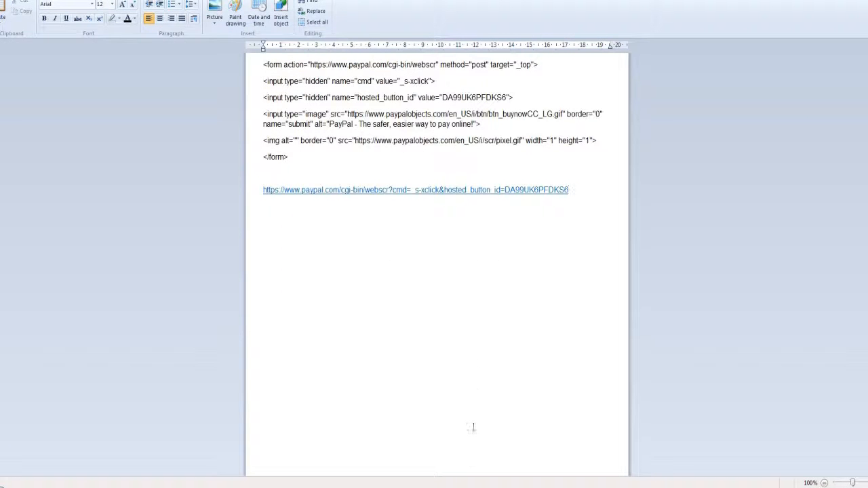
- Copy the button's HTML form code from WordPad into the text view of the WordPress page aDraft Page (Never Publish)
click(473, 482)
drag(297, 155, 228, 47)
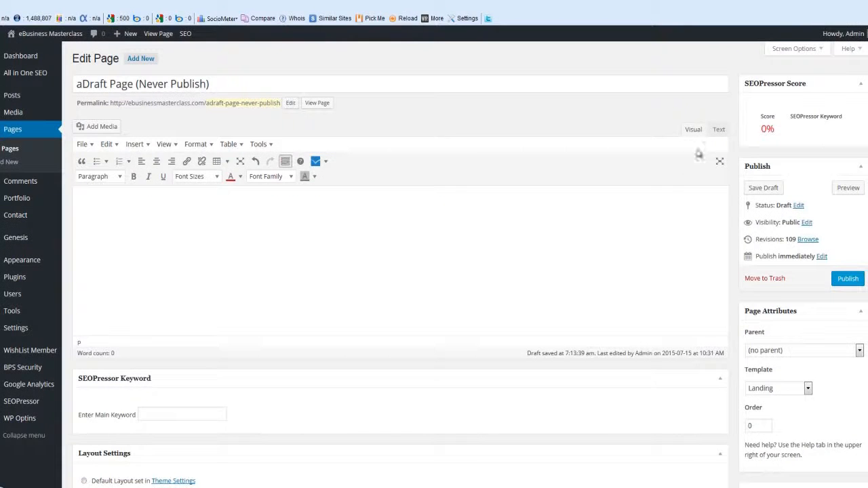
click(718, 129)
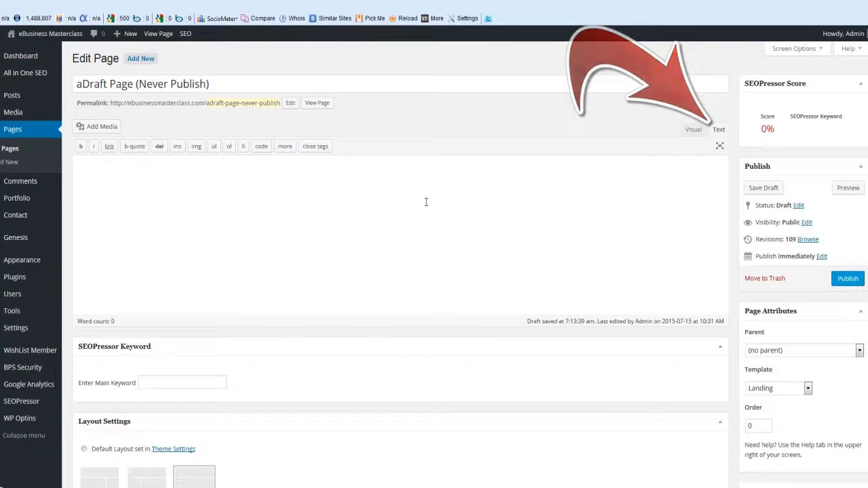
key(ctrl+v)
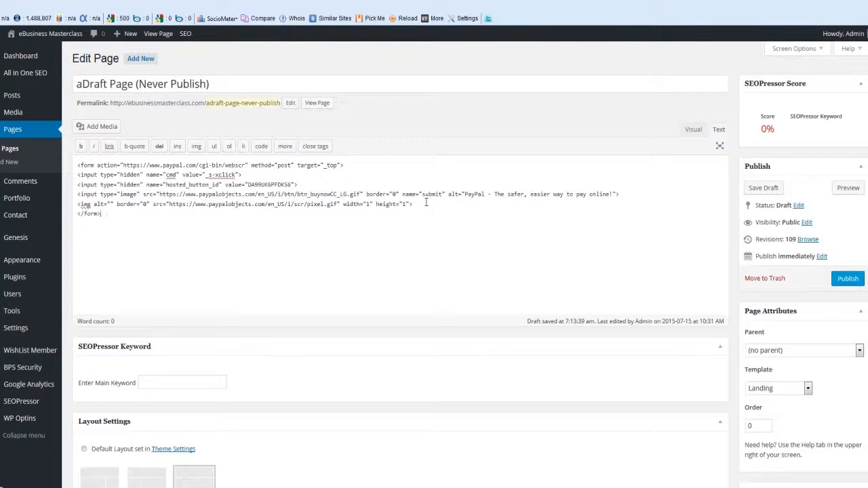
- Preview the draft page and try its Buy Now button
click(847, 189)
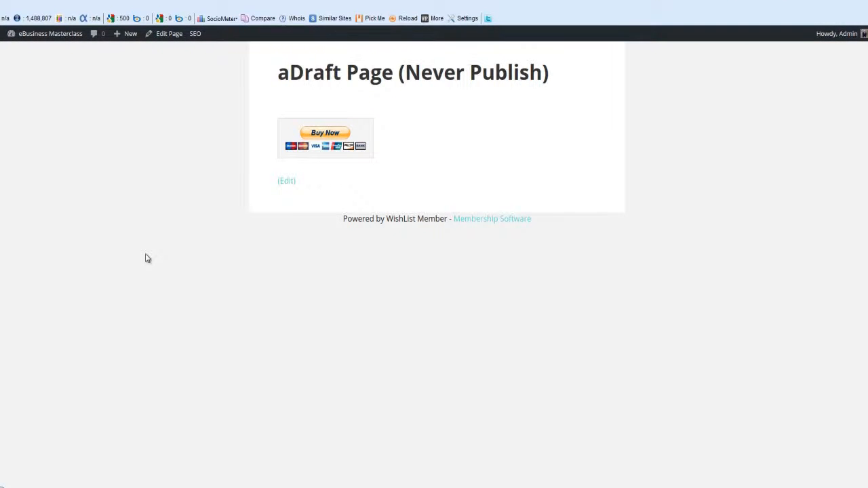
click(316, 136)
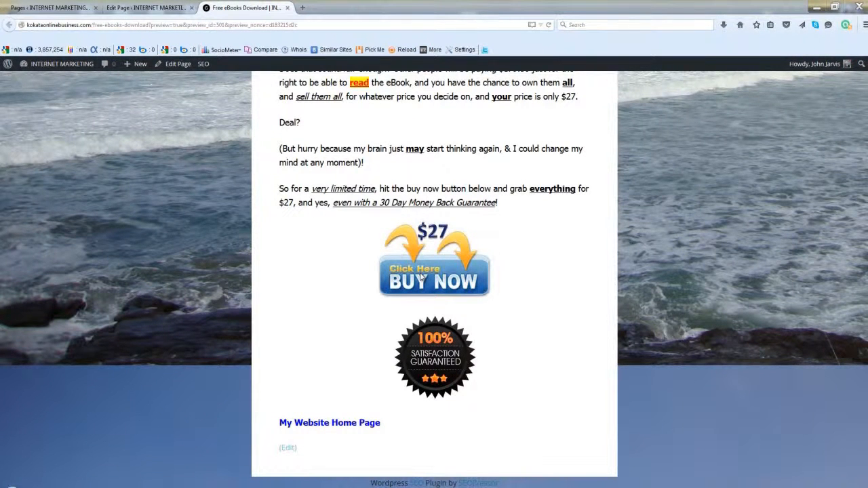
drag(420, 277, 509, 273)
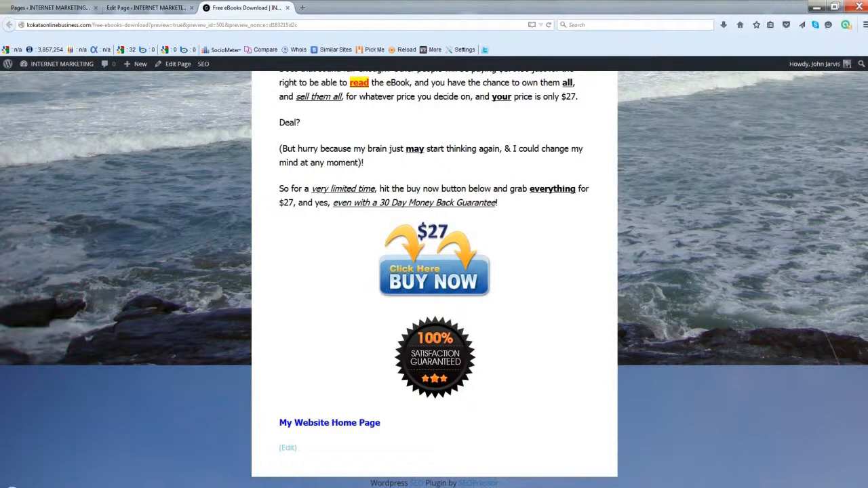
- Switch to WordPad and copy the PayPal email payment link below the HTML code
click(464, 487)
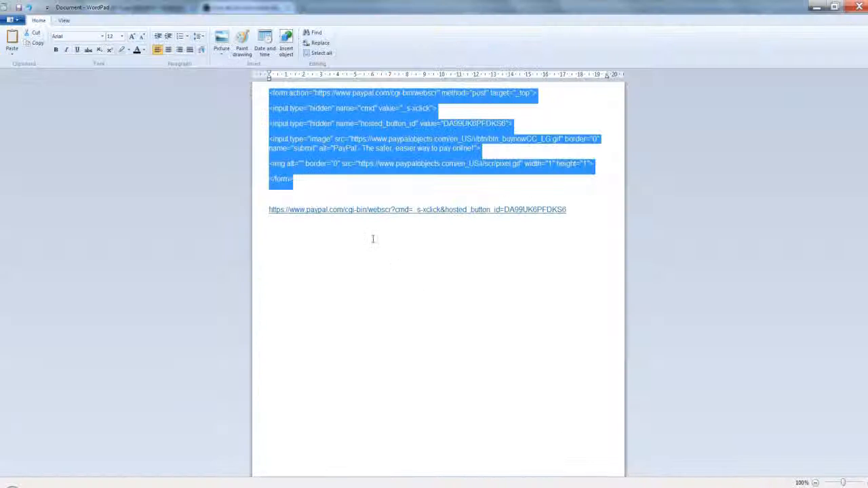
click(258, 213)
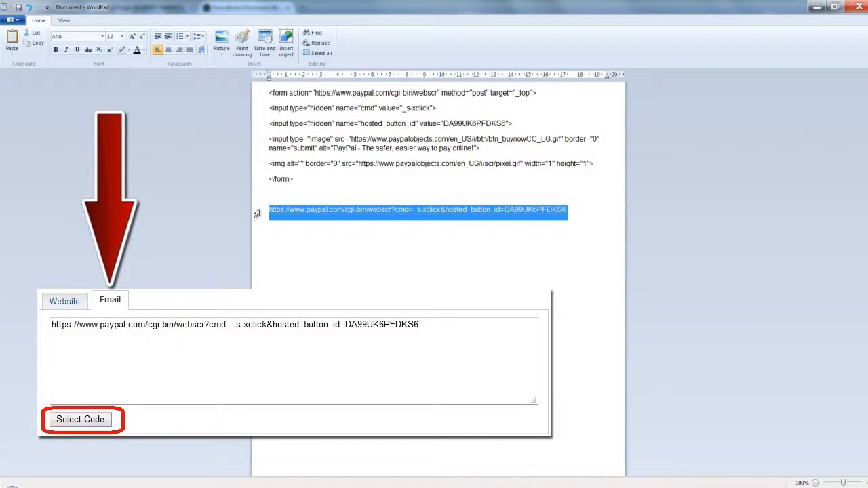
click(577, 241)
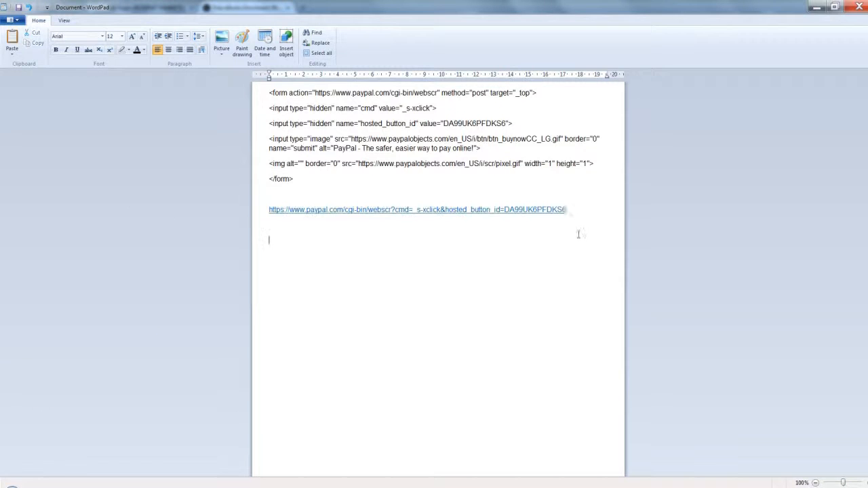
drag(579, 208, 261, 215)
key(ctrl+c)
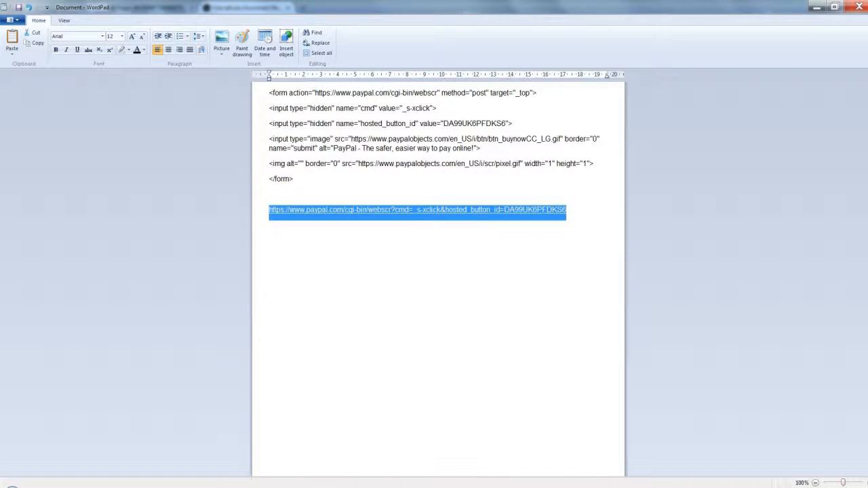
- Return to the WordPress page editor in Firefox and link the $27 Buy Now image to the copied PayPal payment link, opening in a new window/tab
key(alt+Tab)
click(144, 9)
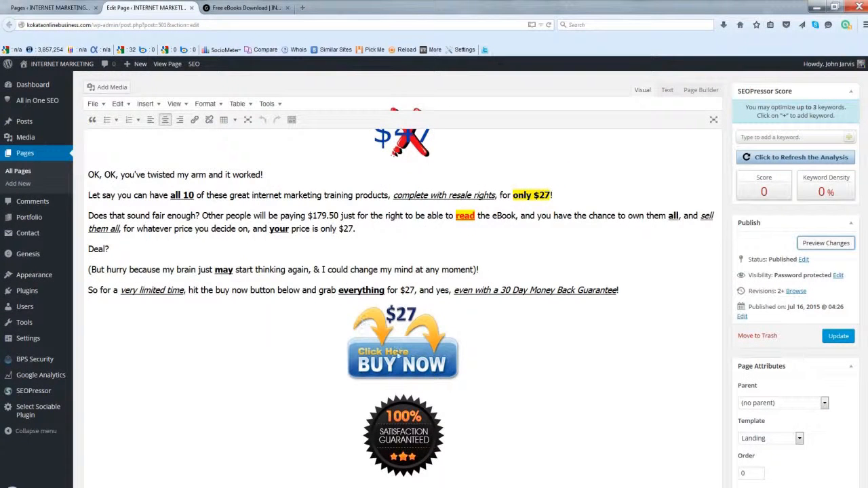
click(397, 351)
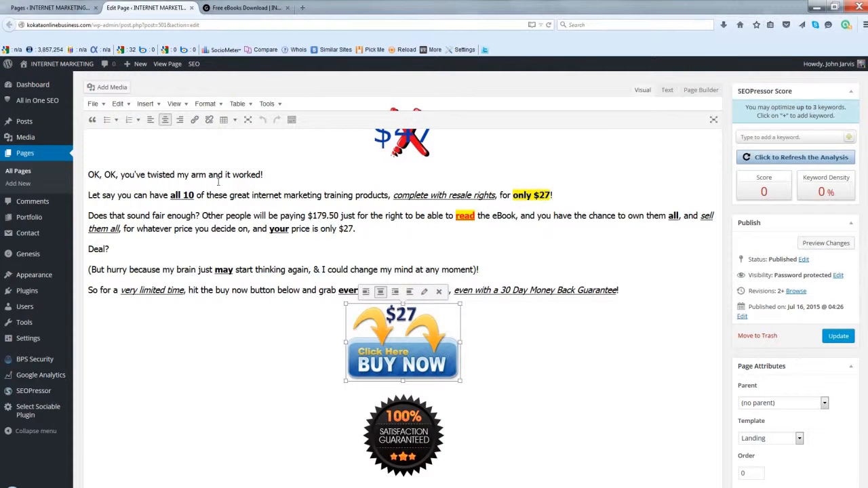
click(195, 120)
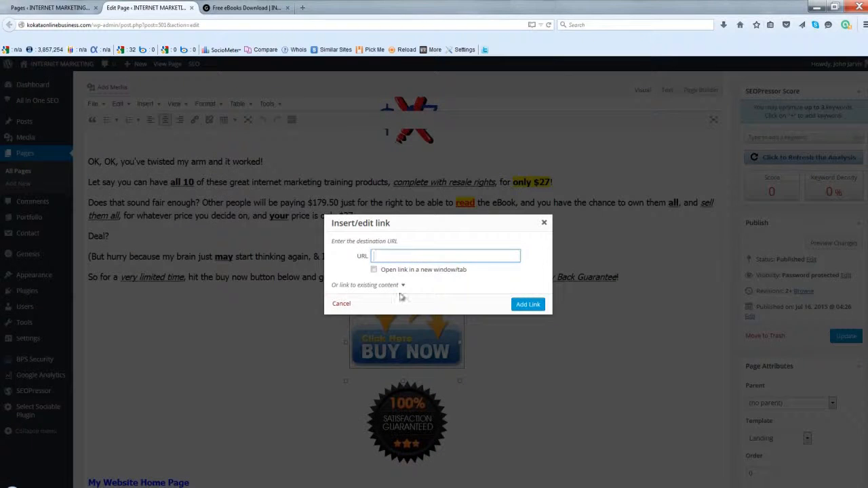
key(ctrl+v)
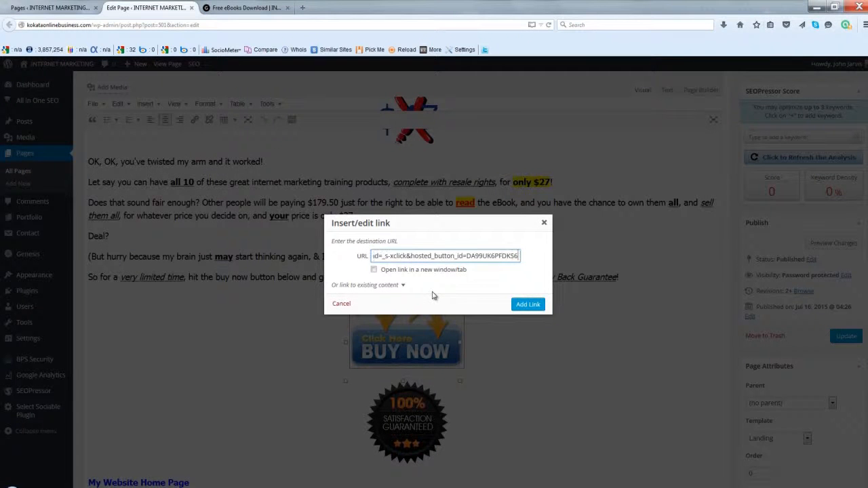
click(374, 270)
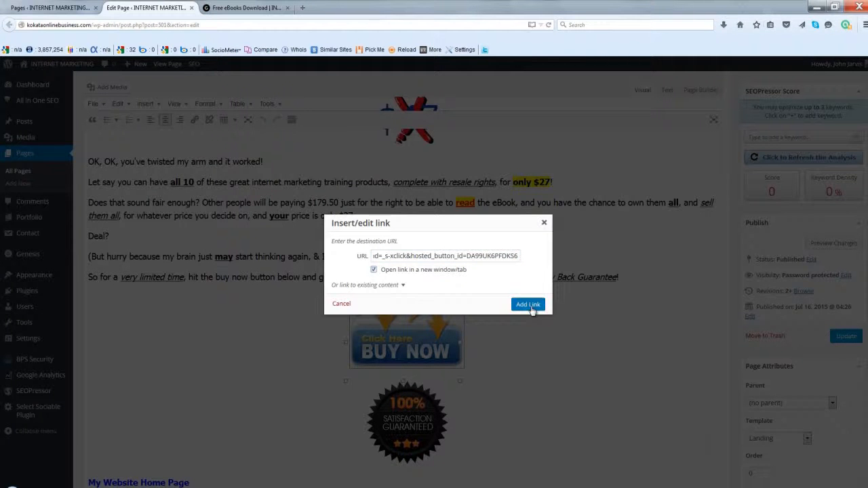
click(528, 305)
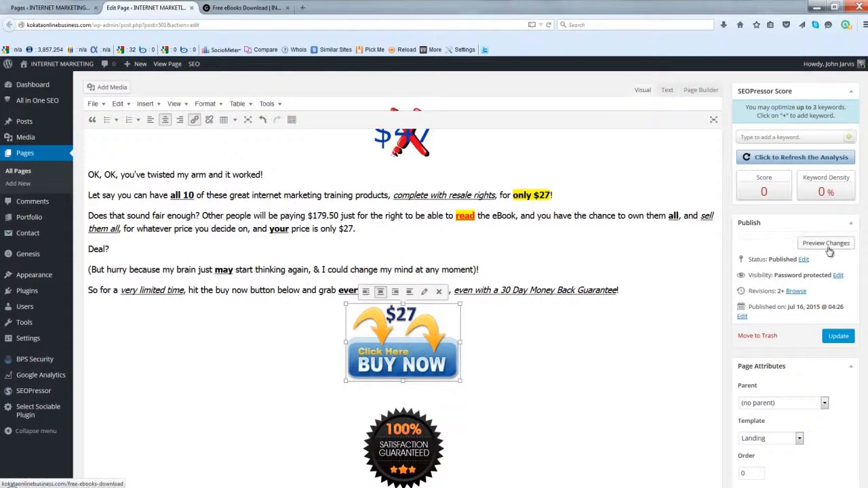
- Preview the changes to the Free eBooks Download page and try the linked $27 Buy Now image
click(827, 246)
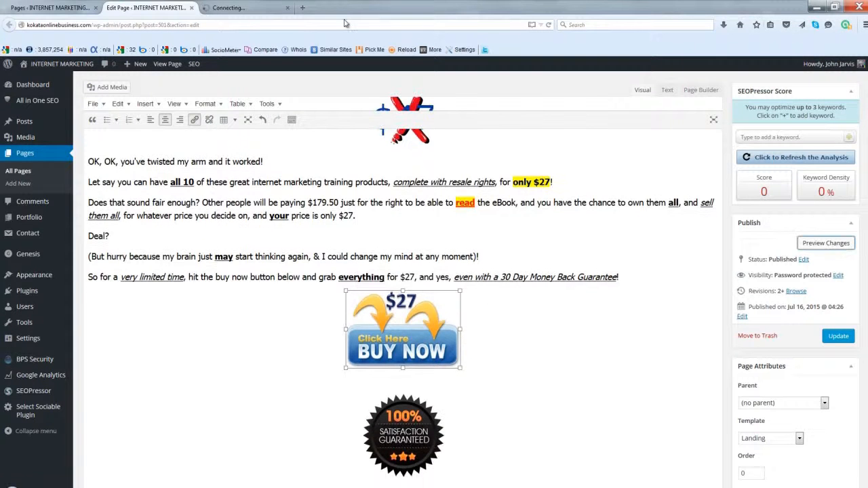
click(255, 10)
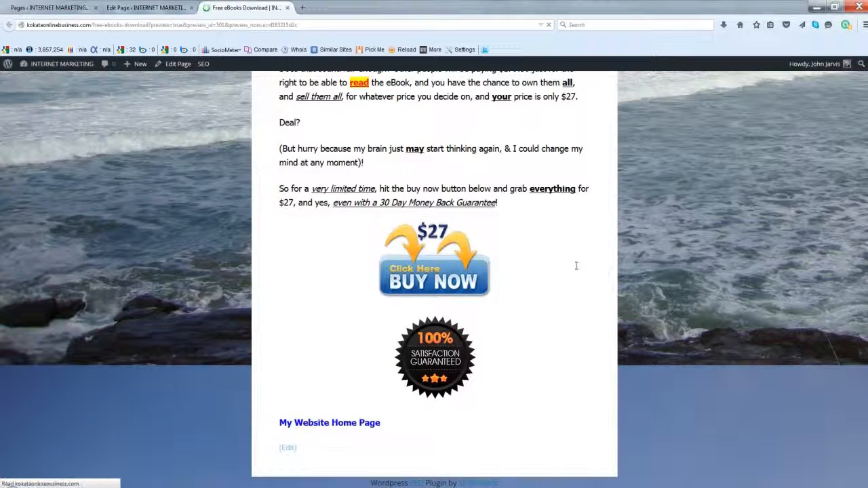
scroll(571, 256, down, 15)
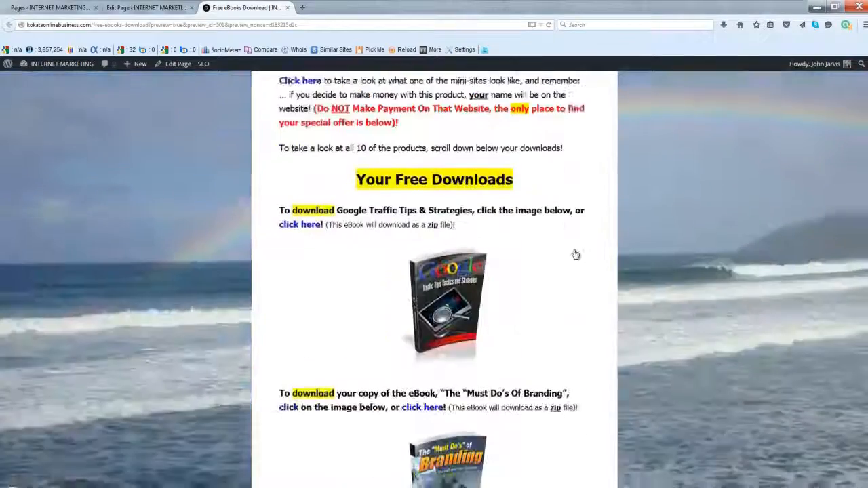
scroll(575, 253, down, 20)
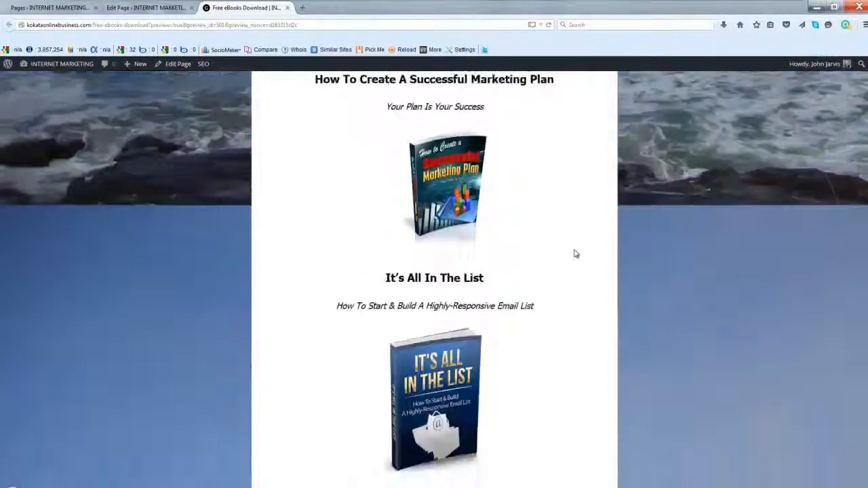
scroll(575, 255, down, 15)
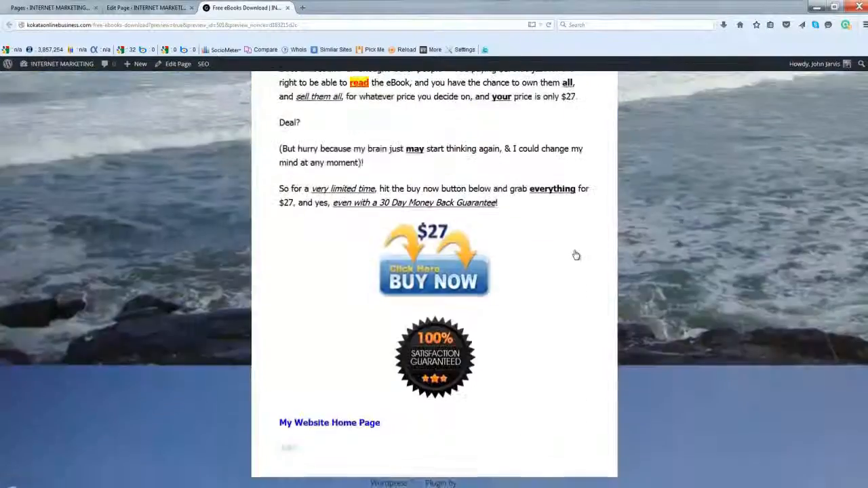
click(417, 267)
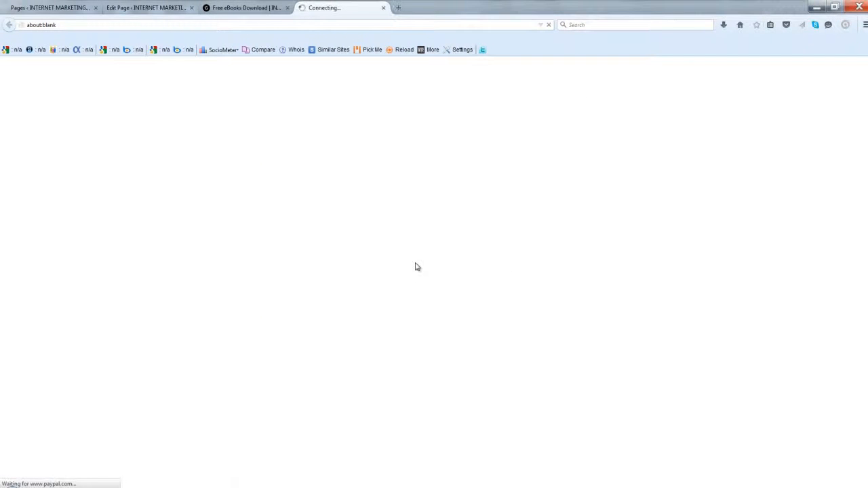